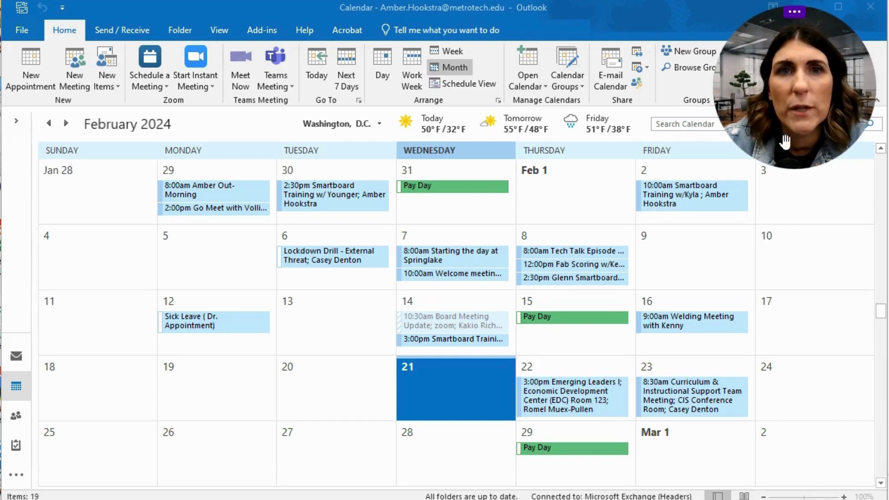
Step: Start a new meeting request from the Home ribbon and maximize its window
left_click(75, 57)
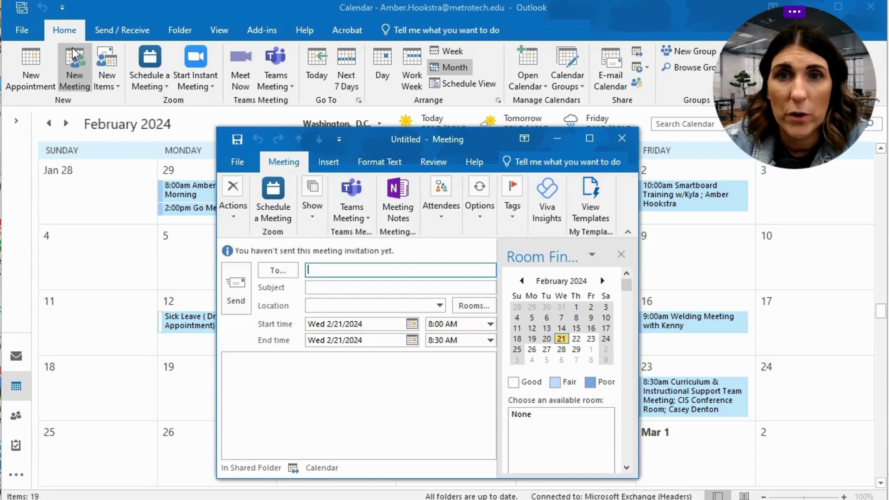
left_click(590, 138)
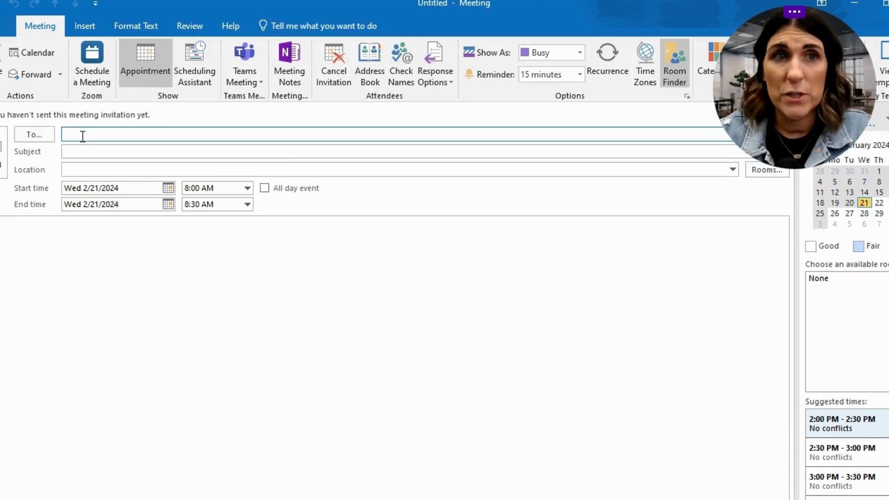
Step: Add two attendees in the To line, picking the first from suggestions and resolving the second with Check Names
type("Casey")
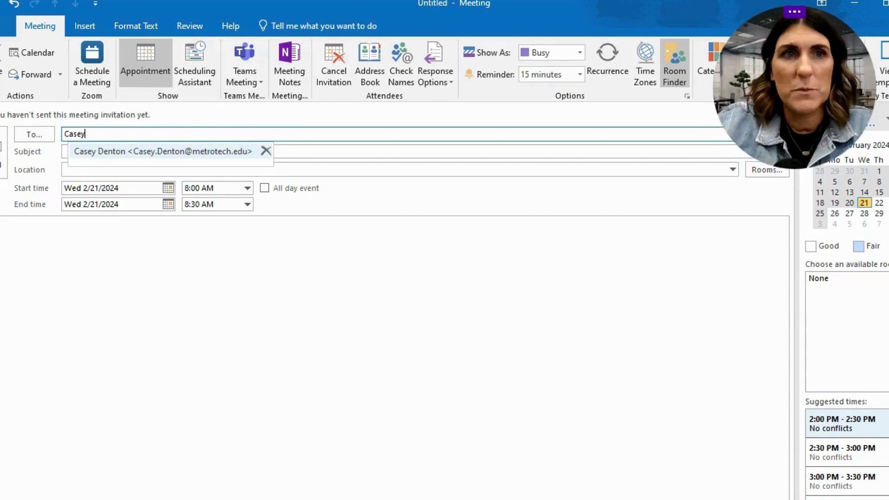
left_click(113, 152)
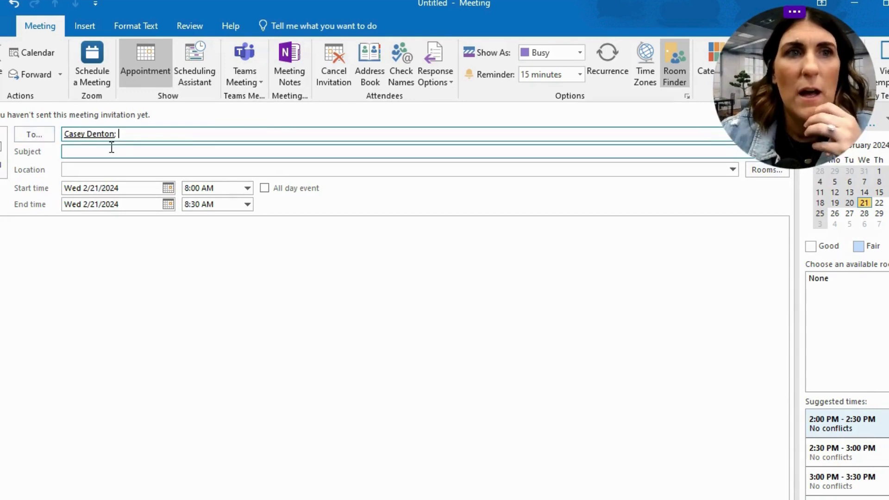
type("WHite")
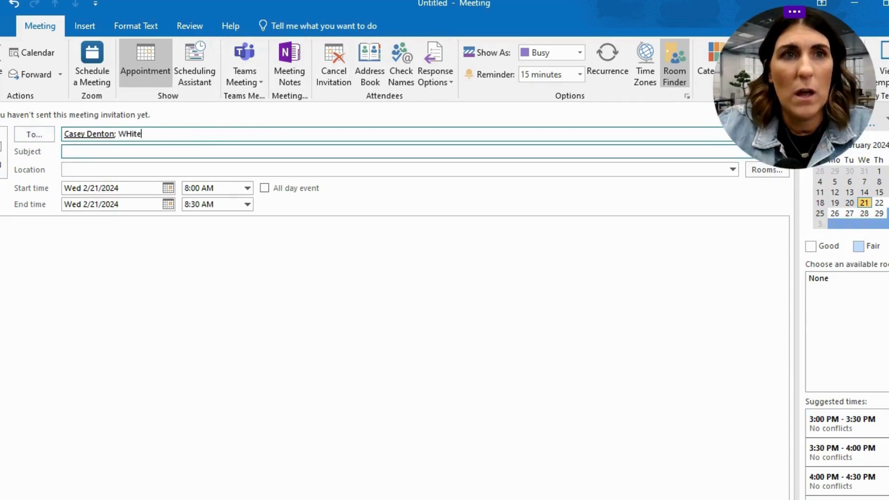
key("BackSpace")
key("BackSpace")
type("tlock")
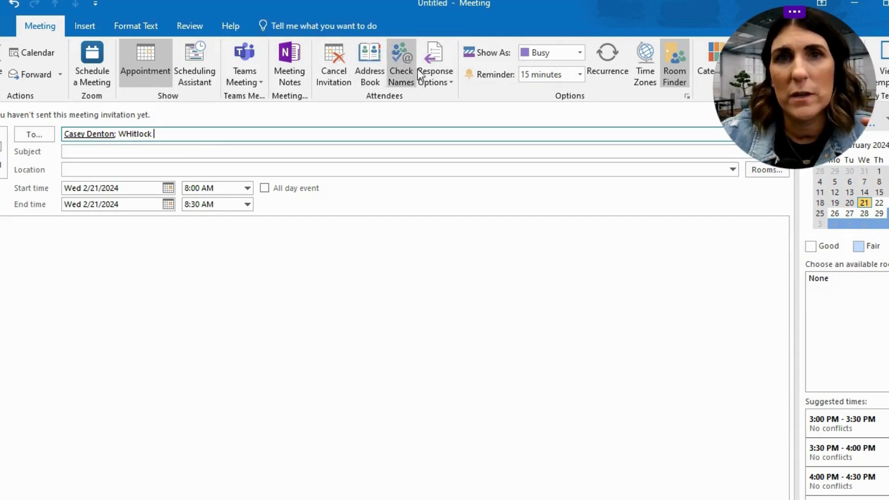
left_click(398, 66)
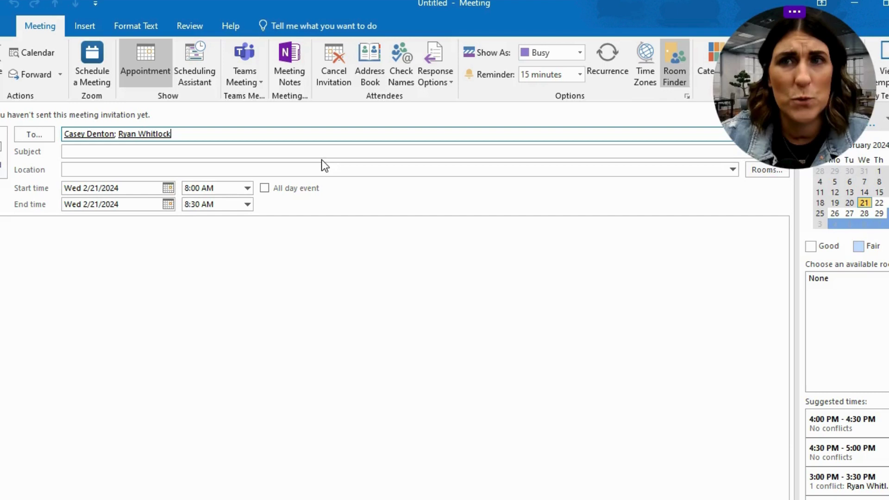
Step: Enter the subject 'CIS and Ed Tech Integration'
left_click(116, 151)
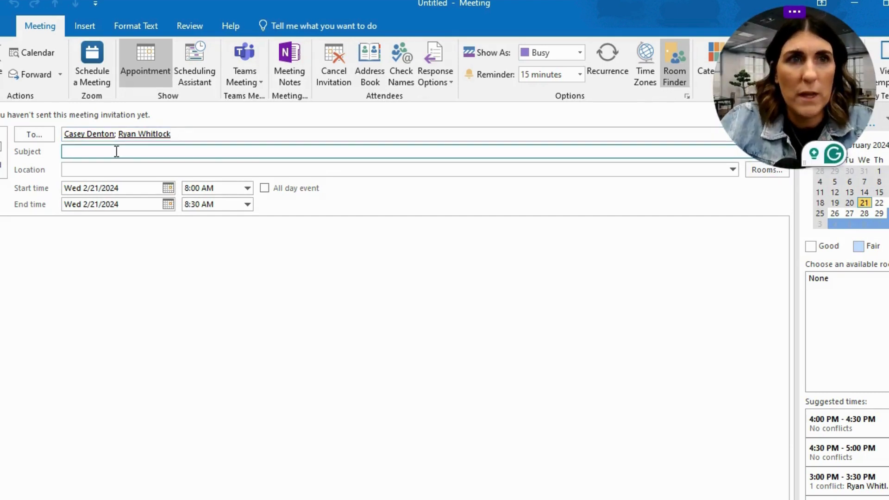
type("Cls")
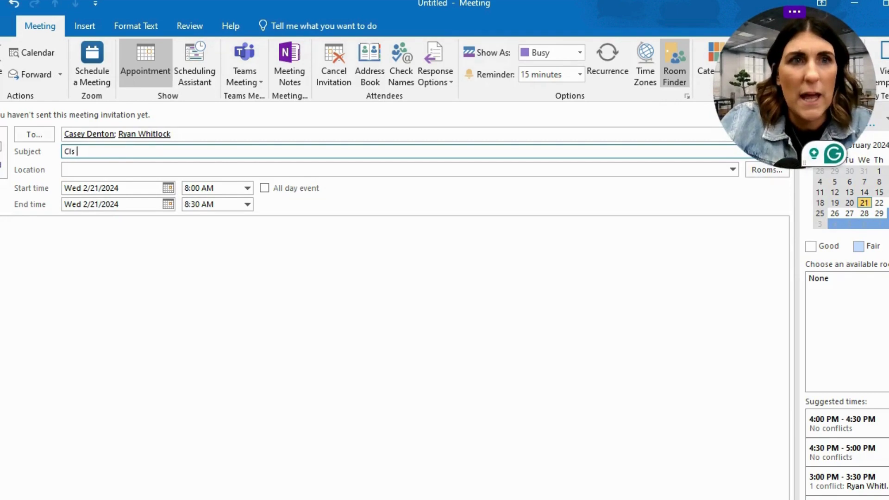
key("BackSpace")
key("BackSpace")
type("S and Ed ")
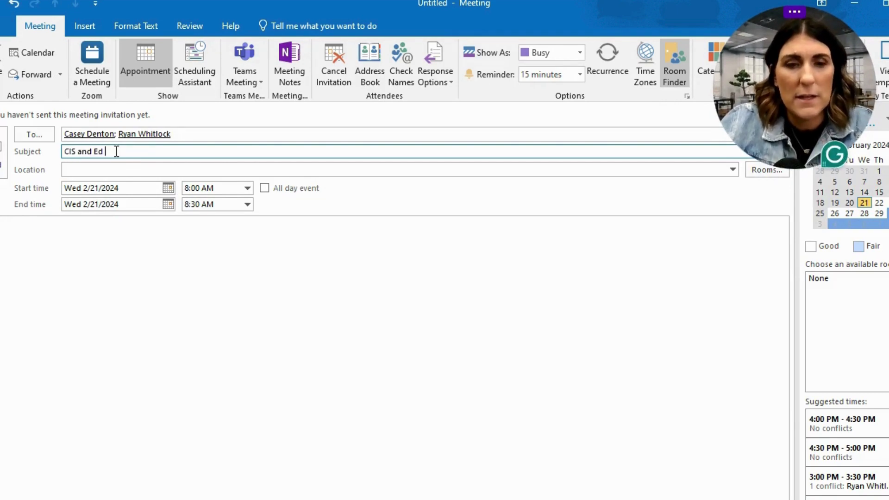
type("Tech O")
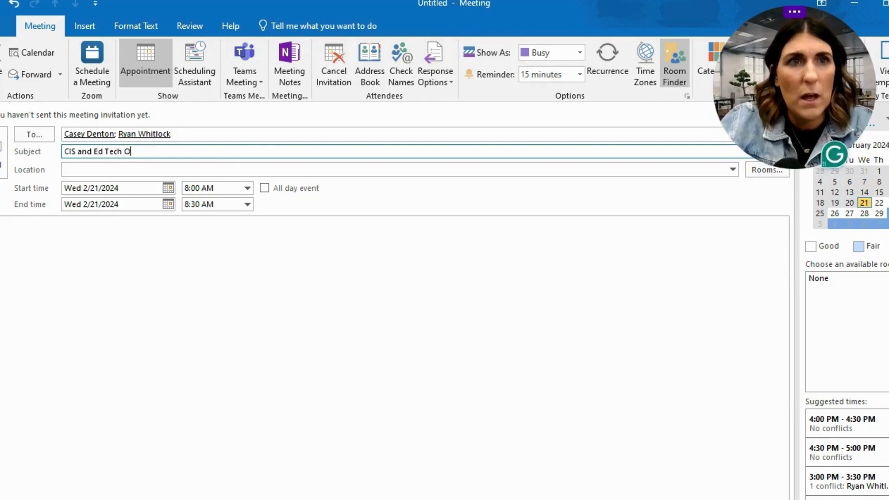
key("BackSpace")
type("IOnte")
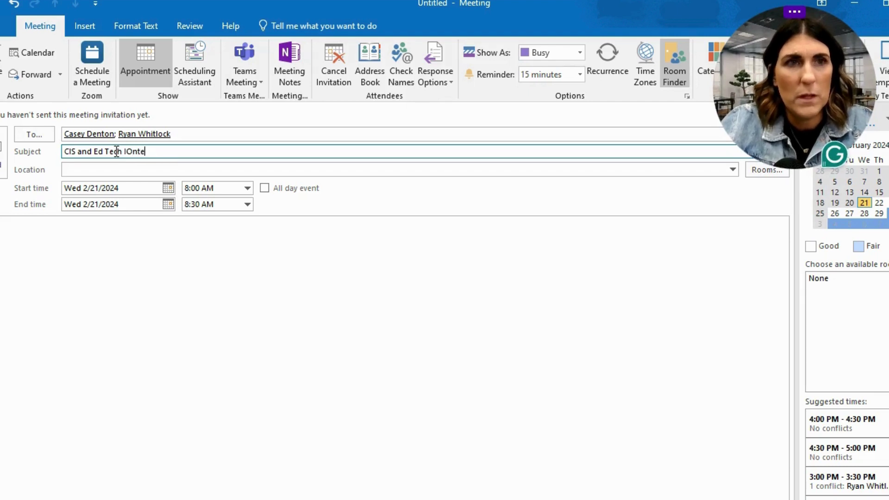
type("g")
key("BackSpace")
key("BackSpace")
key("BackSpace")
key("BackSpace")
key("BackSpace")
type("nt")
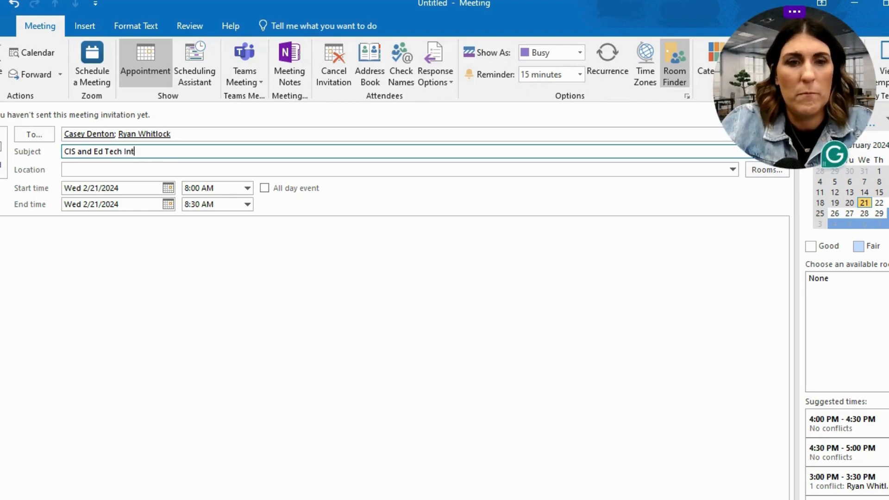
type("egration")
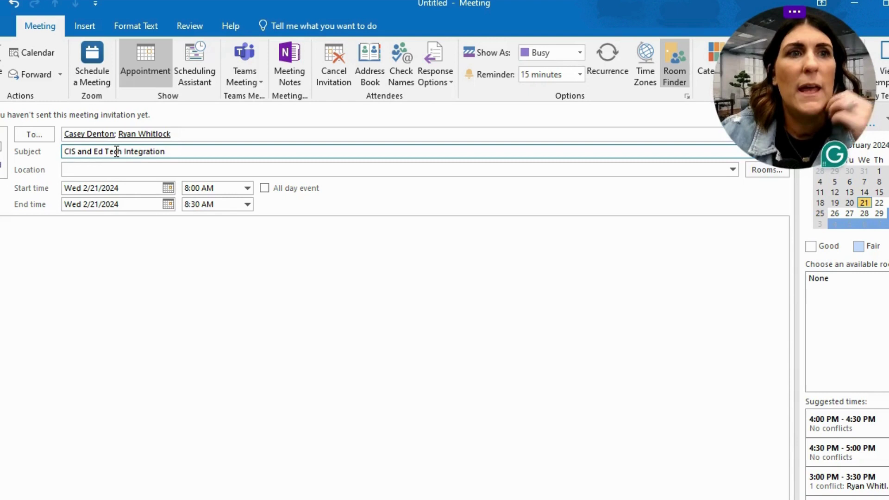
Step: Set the location to 'SB In Conference Room'
left_click(100, 167)
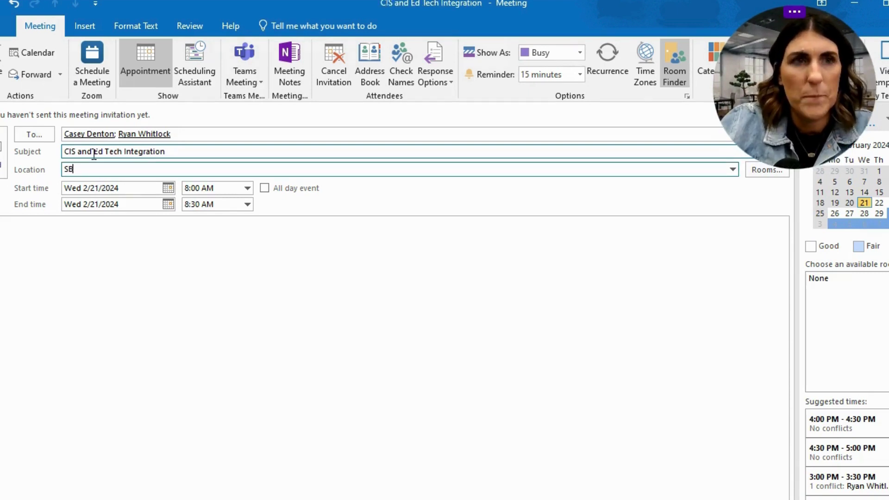
type("SB In Cpn")
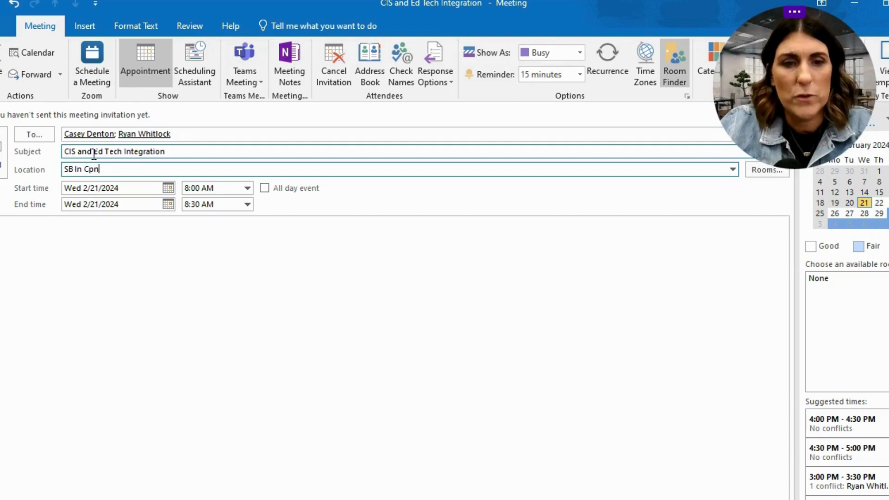
type("ferenc")
key("BackSpace")
key("BackSpace")
key("BackSpace")
key("BackSpace")
key("BackSpace")
key("BackSpace")
key("BackSpace")
key("BackSpace")
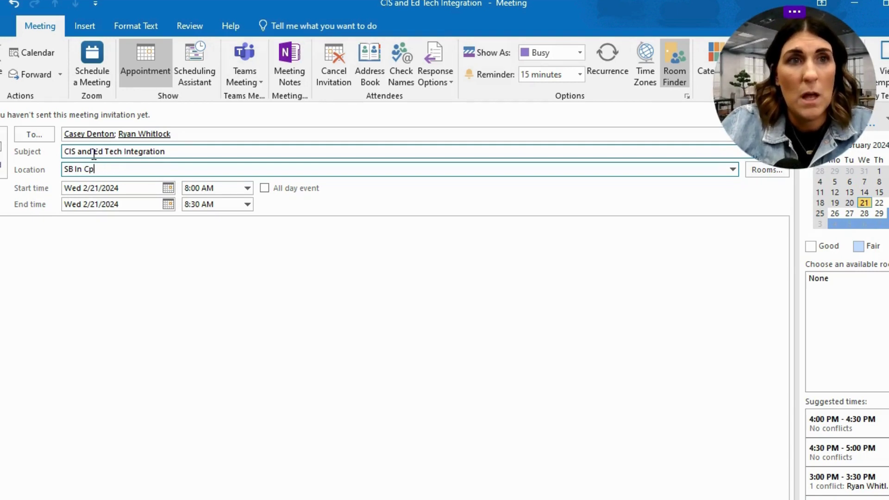
type("onfer")
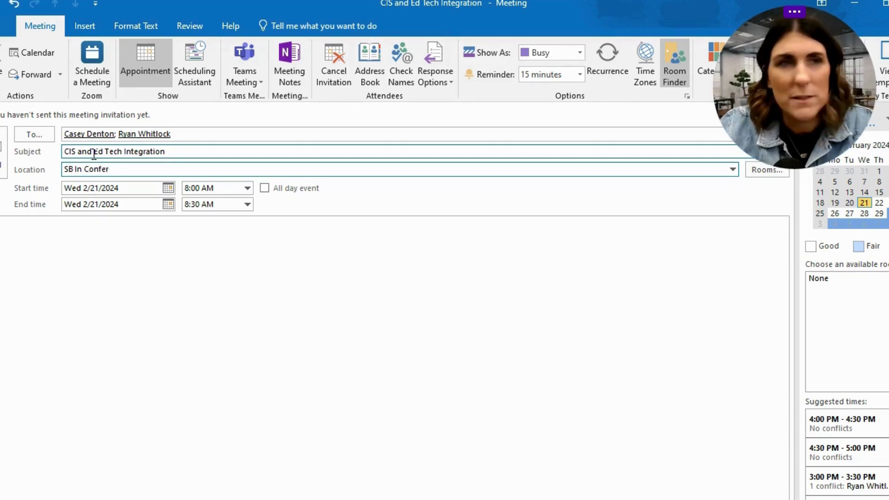
type("ence ROOM")
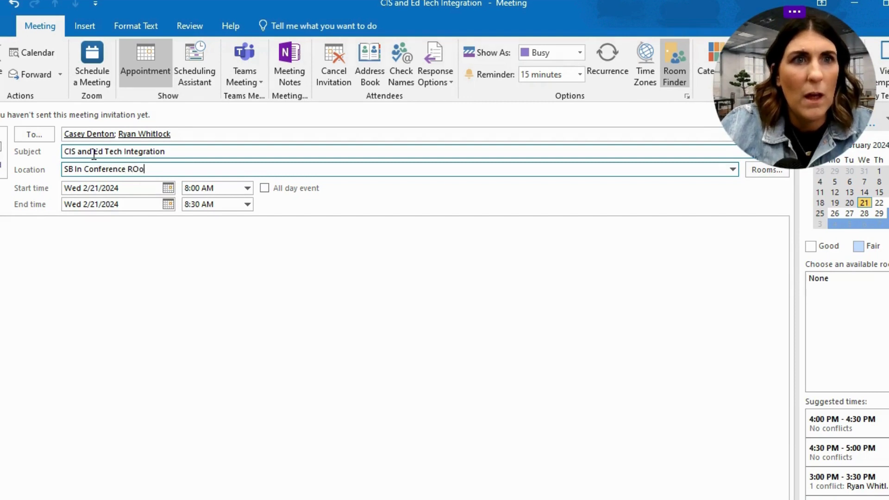
key("BackSpace")
key("BackSpace")
key("BackSpace")
type("oom")
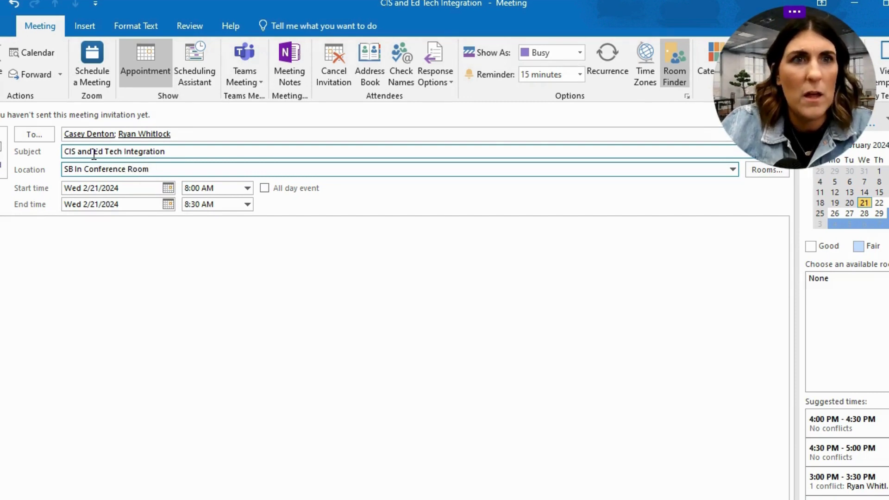
Step: Set the meeting start to Friday February 23 at 1:00 PM
left_click(168, 187)
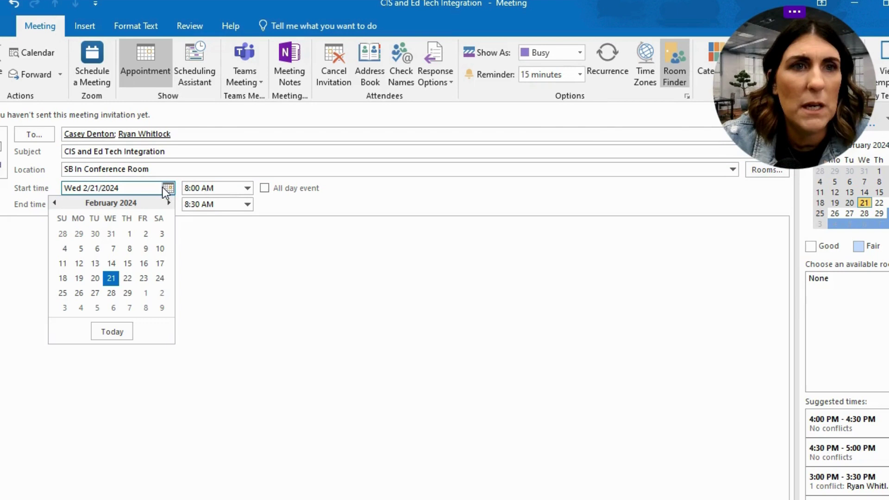
left_click(143, 278)
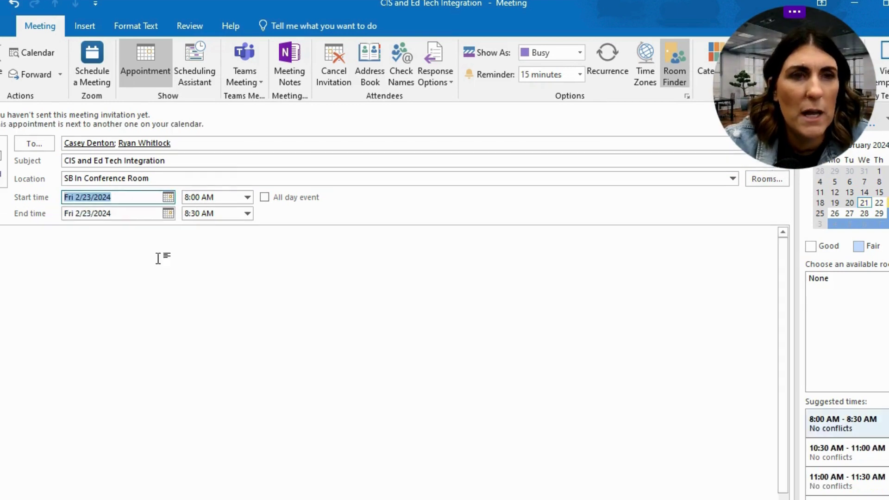
left_click(248, 196)
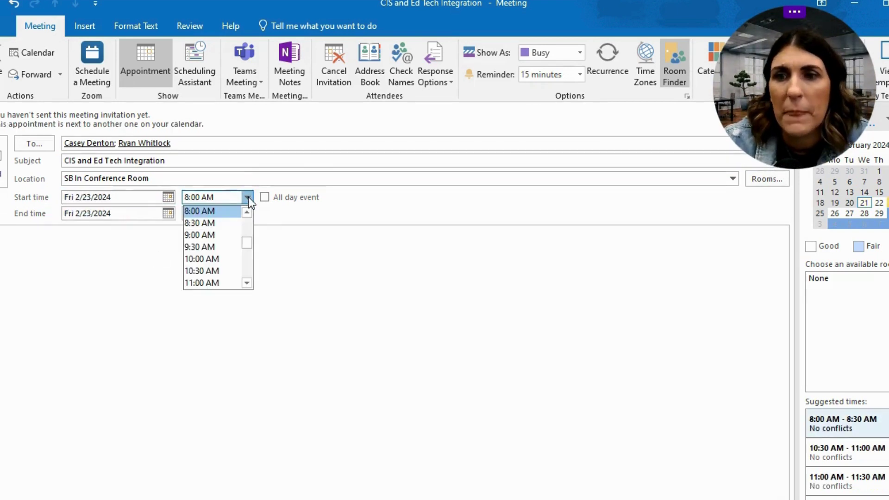
left_click(247, 282)
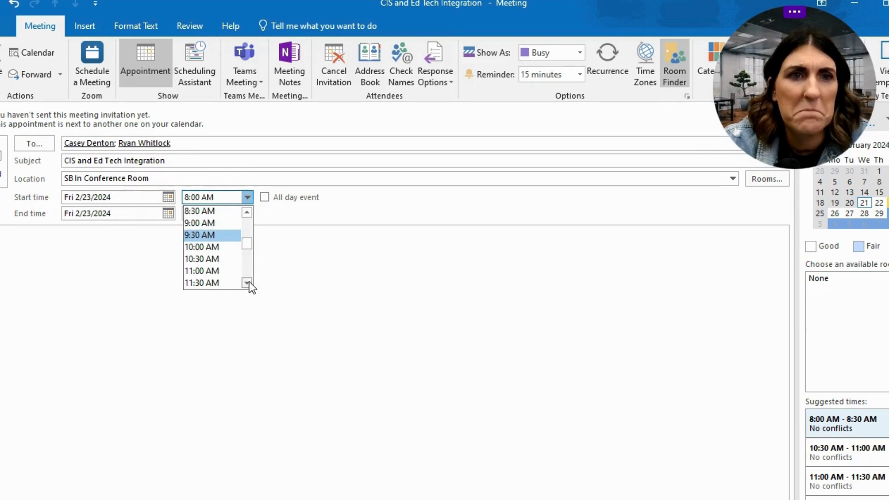
left_click(247, 283)
left_click(247, 282)
left_click(247, 283)
left_click(247, 282)
left_click(229, 272)
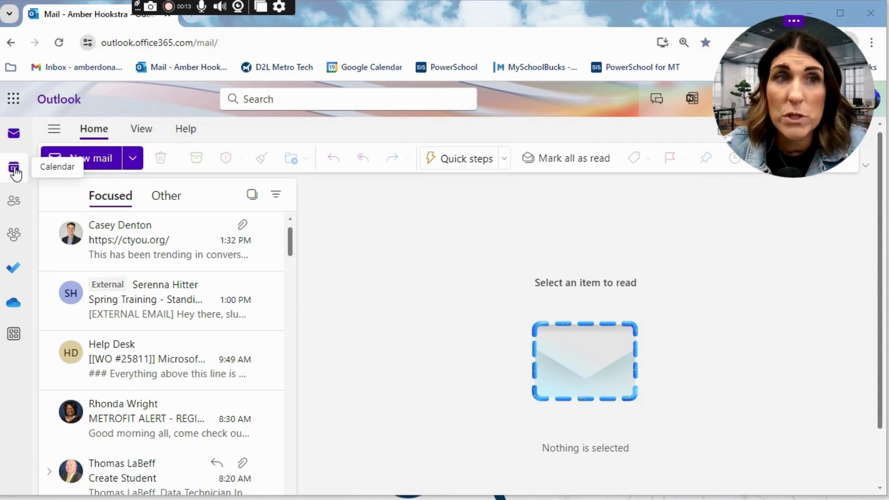
Step: Open the Calendar from the left rail to show the February 2024 month view
left_click(15, 172)
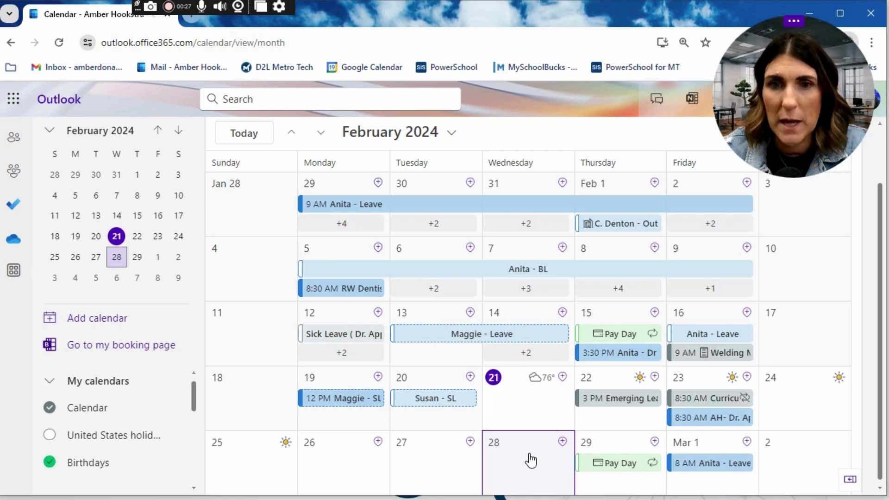
Step: Create a new event on February 28 titled 'CIS and Ed Tech Integration'
double_click(528, 455)
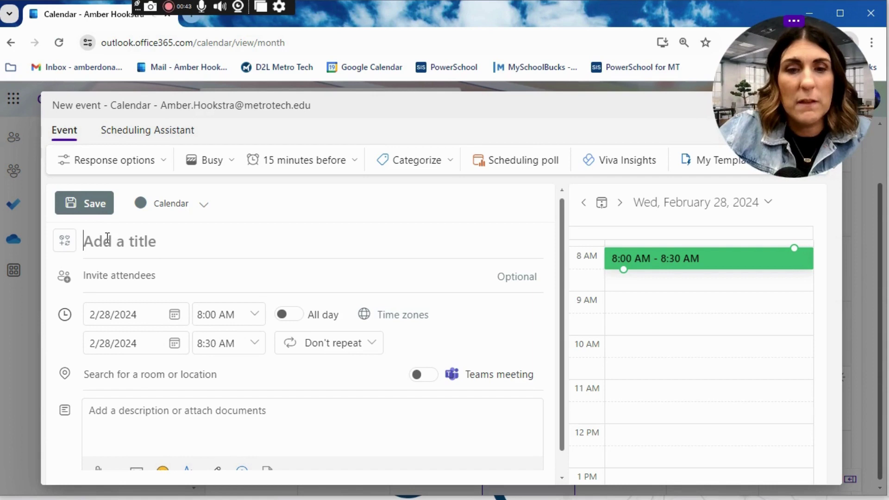
type("Cis")
key("BackSpace")
key("BackSpace")
type("I")
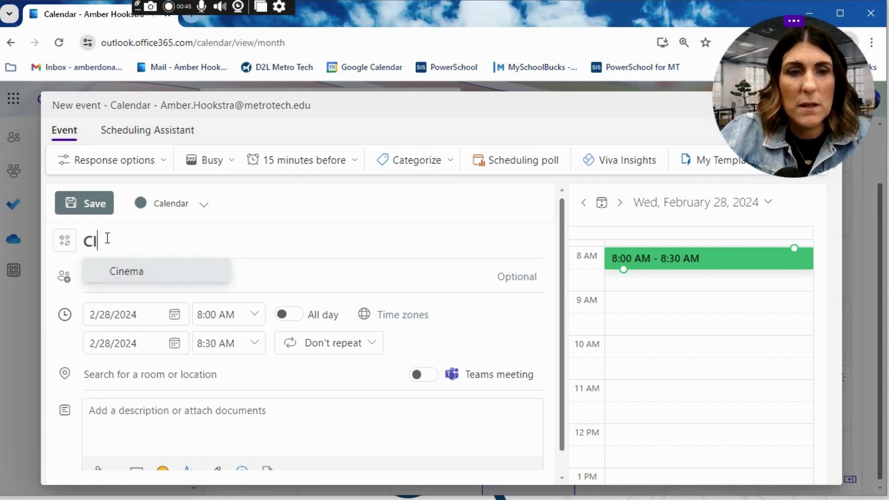
type("S and Ed Tech In")
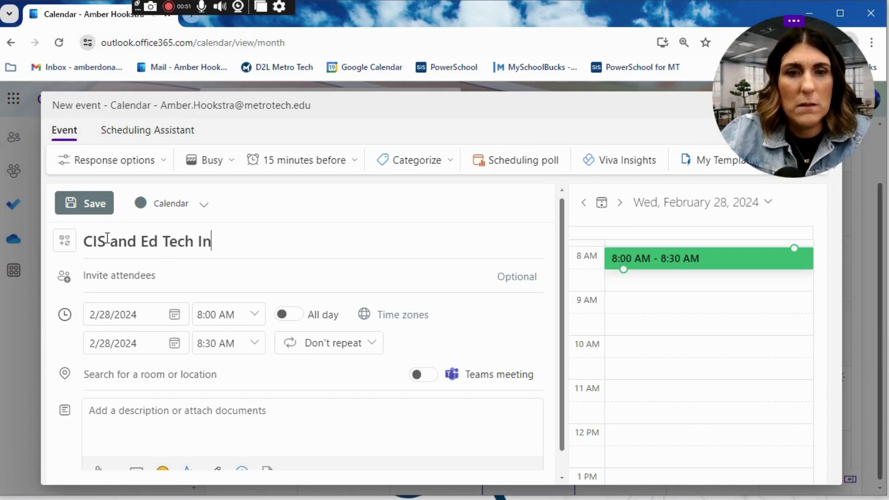
type("tegration")
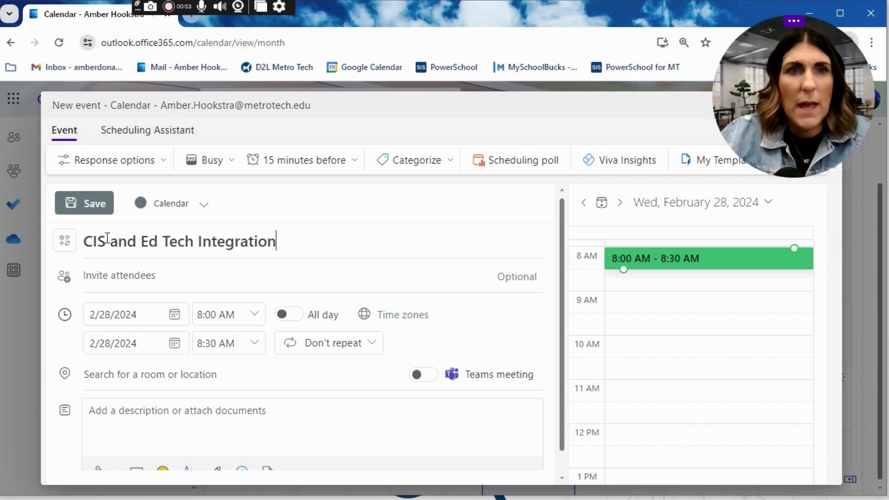
Step: Add three attendees from the suggestions and choose the 9:30–10:00 AM suggested time
left_click(155, 278)
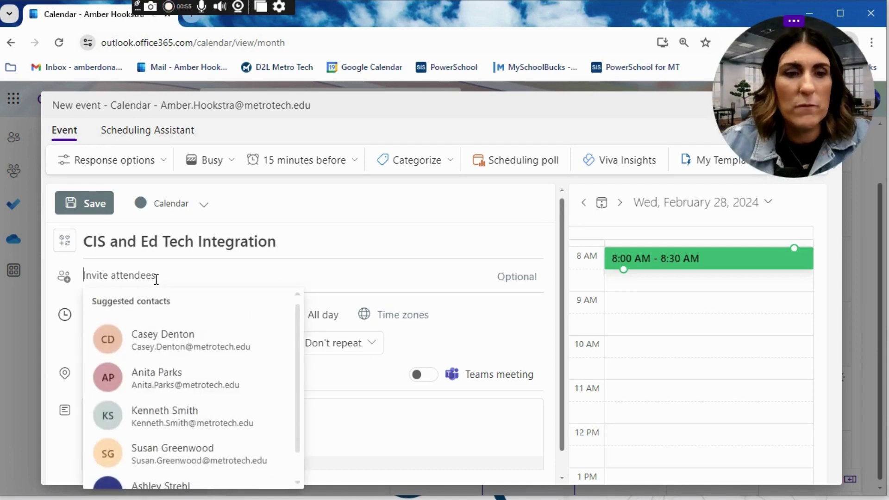
type("casye")
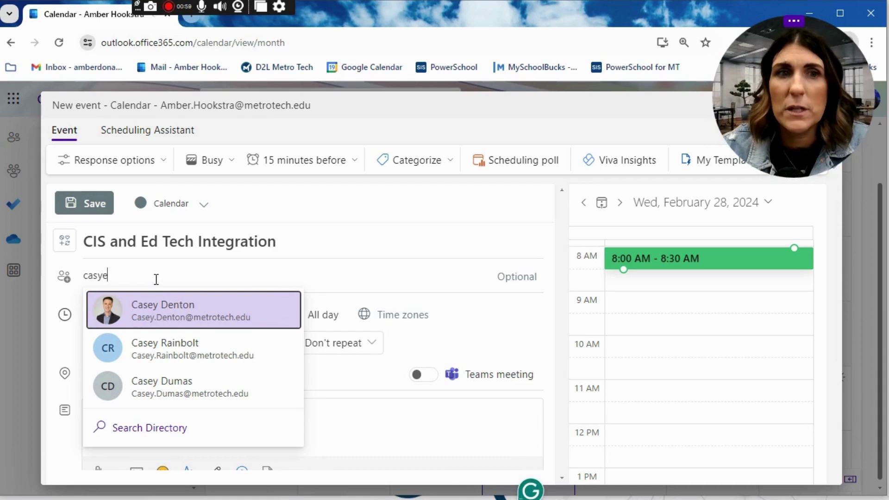
left_click(185, 309)
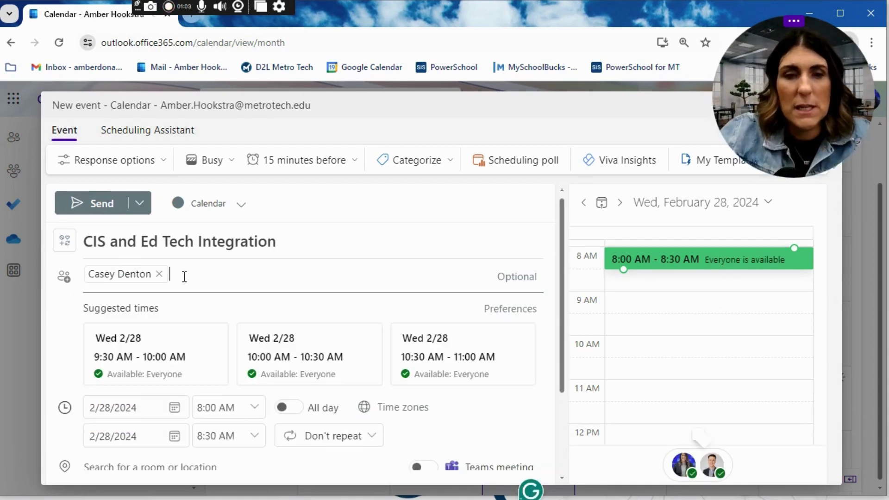
type("ryan")
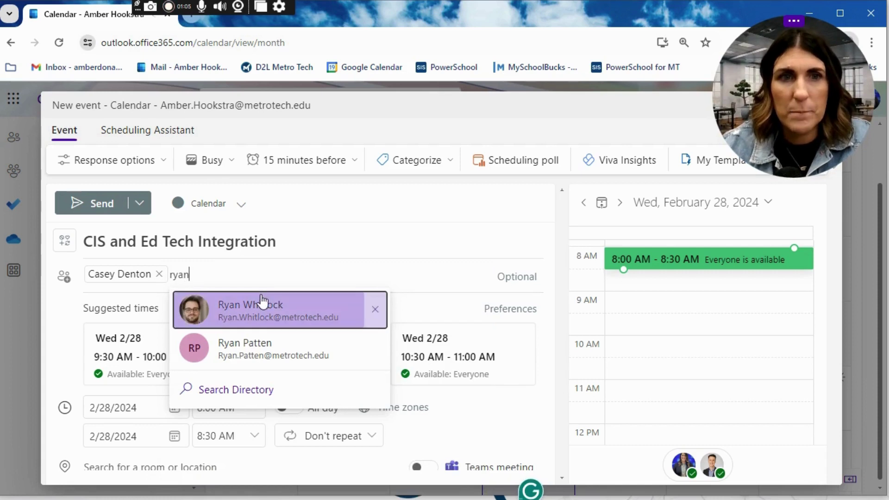
left_click(262, 304)
type("B")
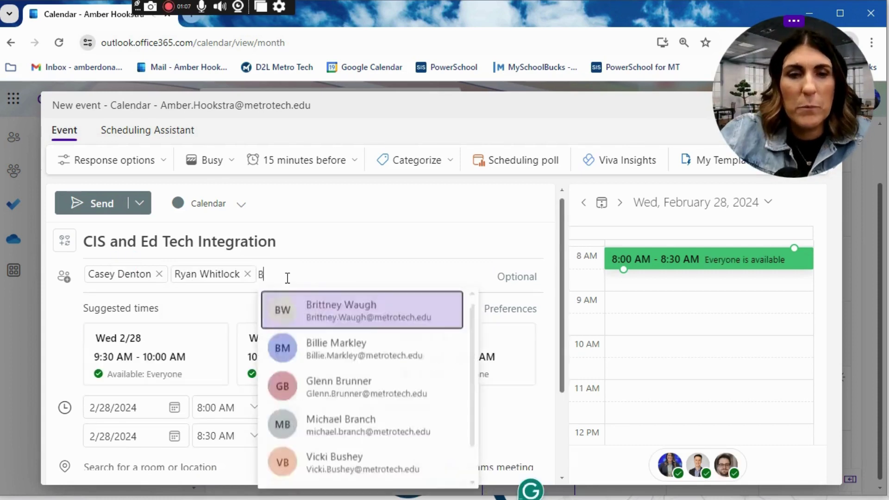
type("rit")
left_click(271, 307)
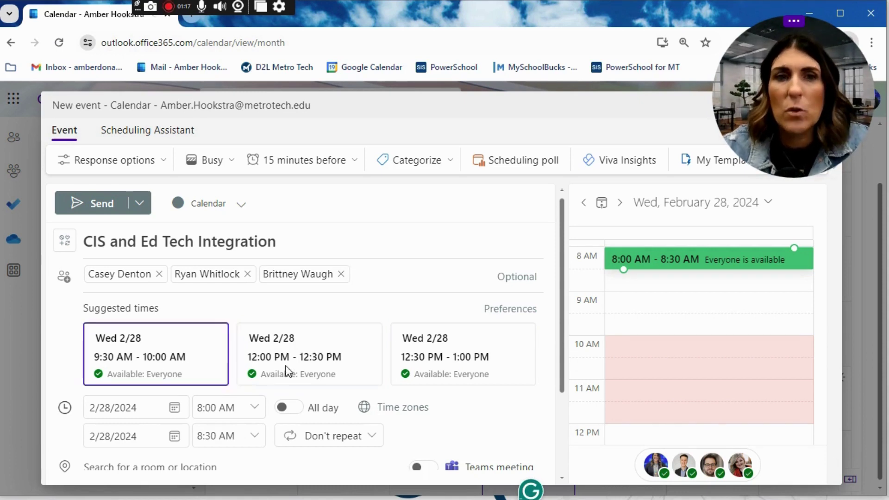
left_click(149, 369)
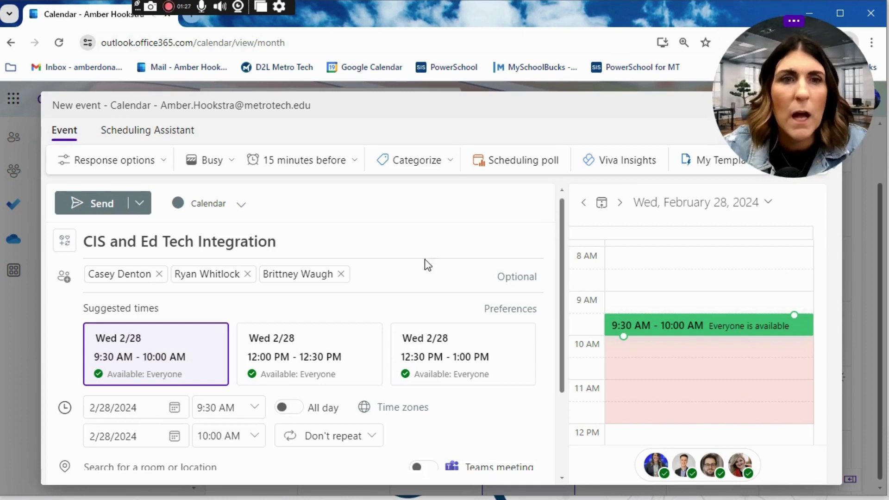
Step: Set the location to Metro Tech South Bryant Campus
scroll(366, 267, "down", 1)
scroll(366, 267, "down", 3)
left_click(170, 354)
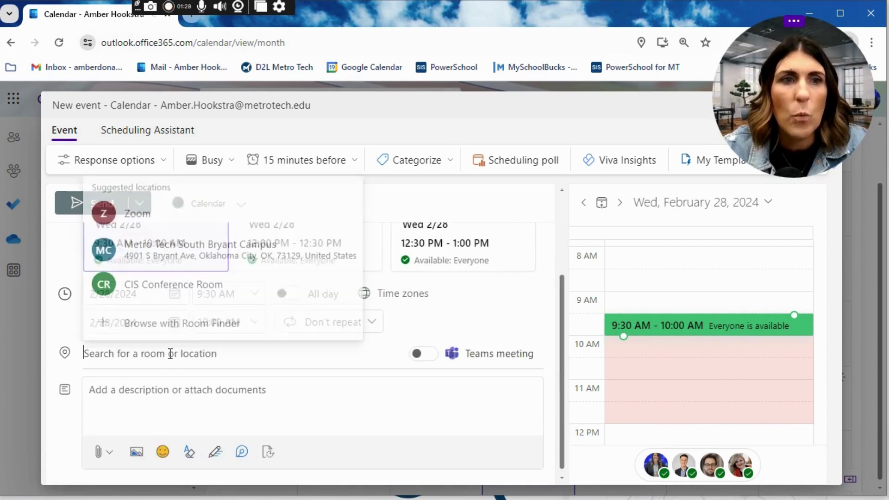
left_click(165, 252)
Step: Write the description 'In the conference room downstairs'
mouse_move(168, 350)
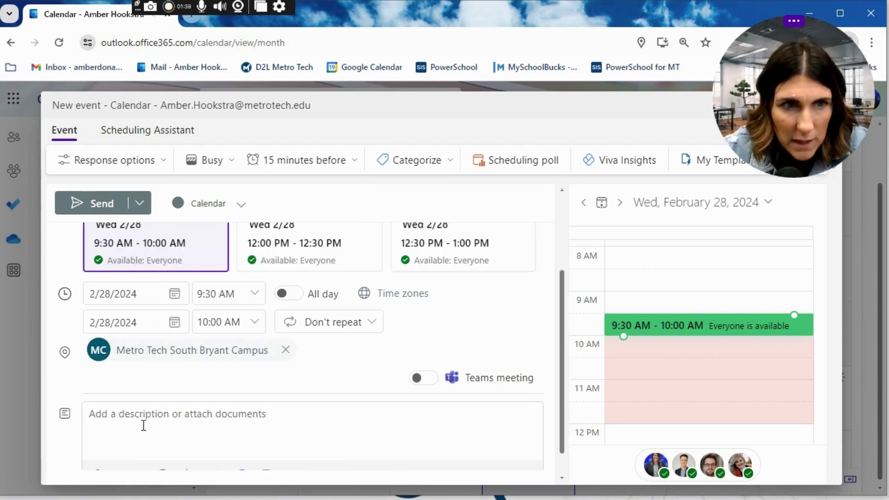
left_click(144, 423)
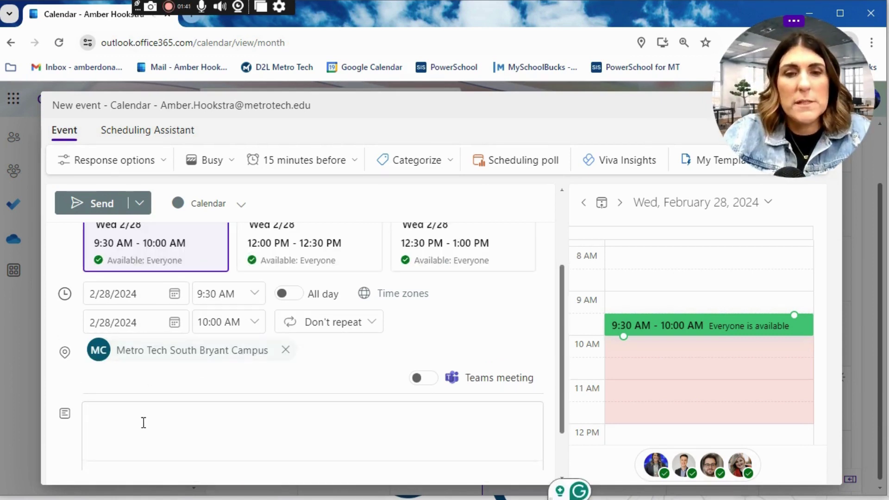
type("In the co")
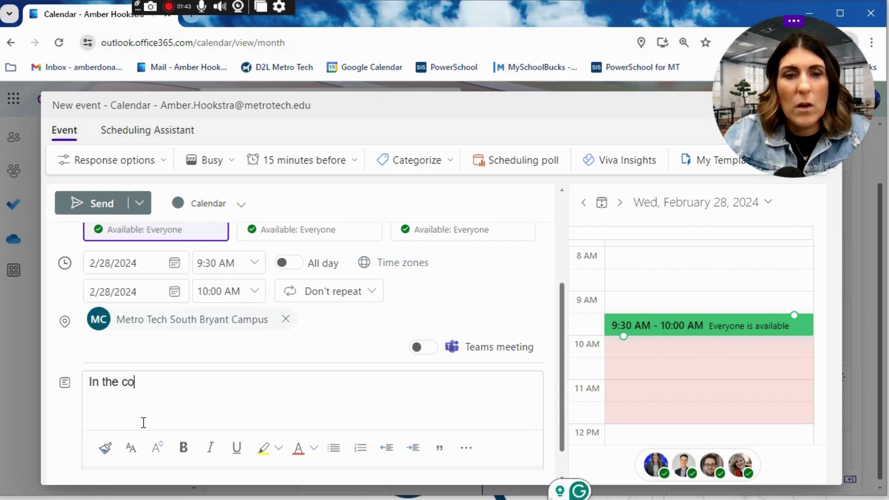
type("nference room do")
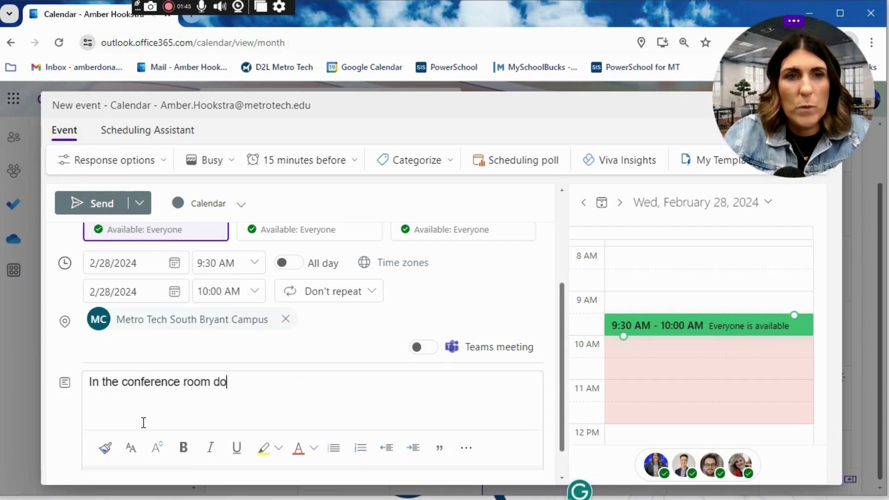
type("wnstairs")
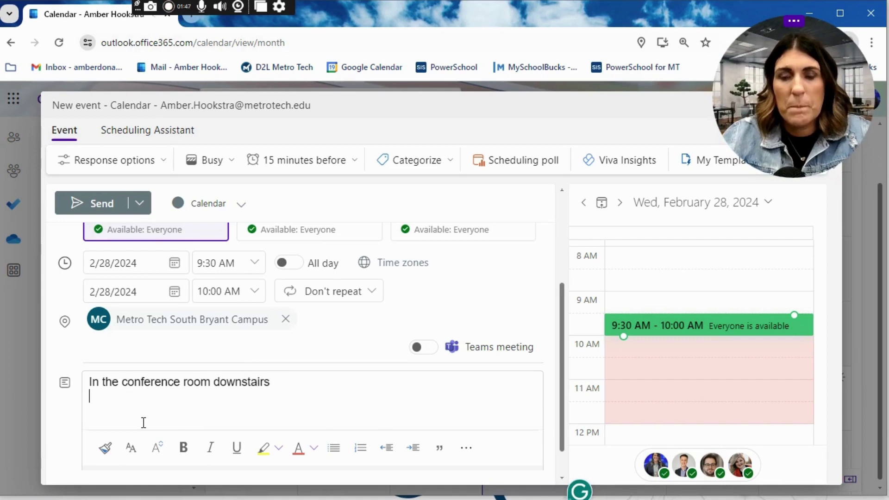
scroll(139, 425, "down", 1)
scroll(170, 408, "down", 1)
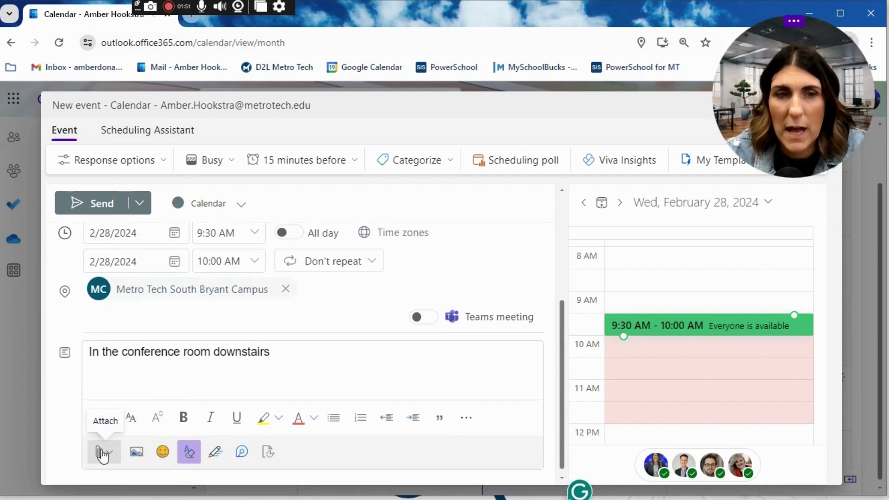
key("Return")
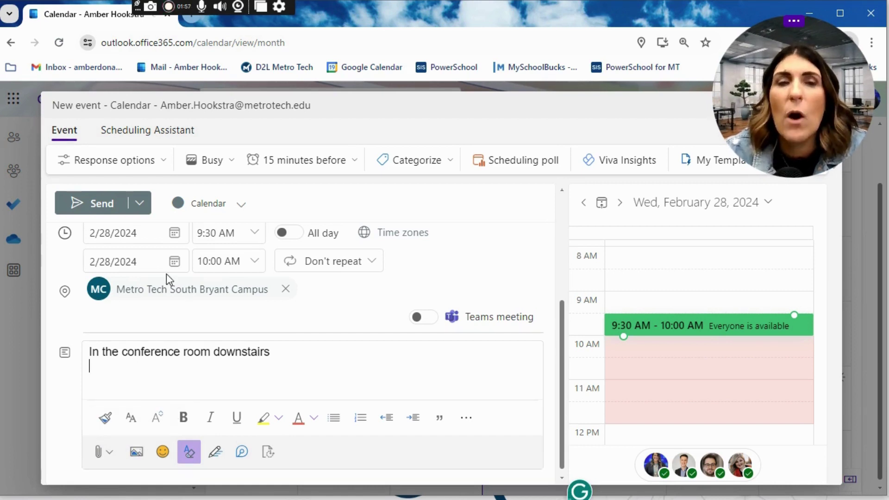
left_click(183, 285)
left_click(487, 228)
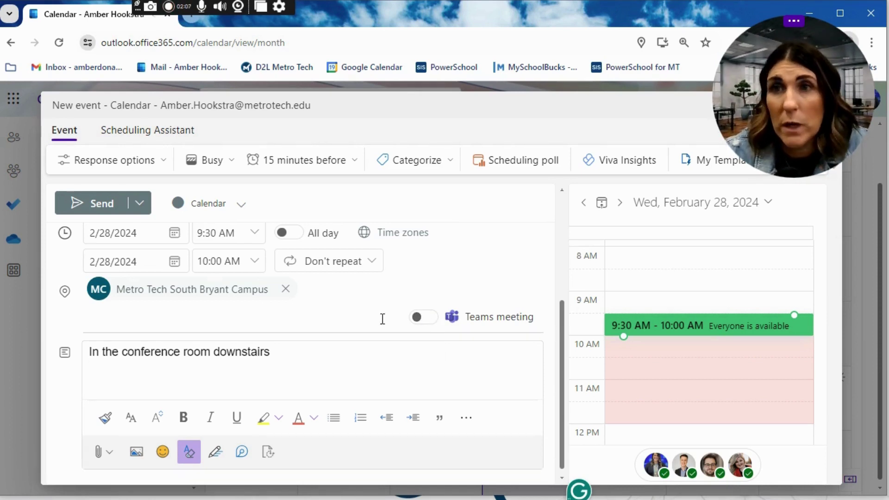
left_click(422, 319)
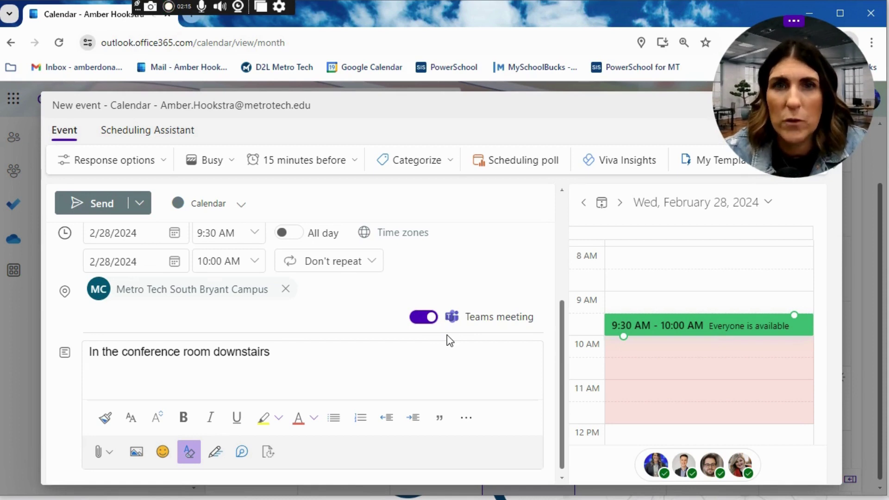
left_click(429, 320)
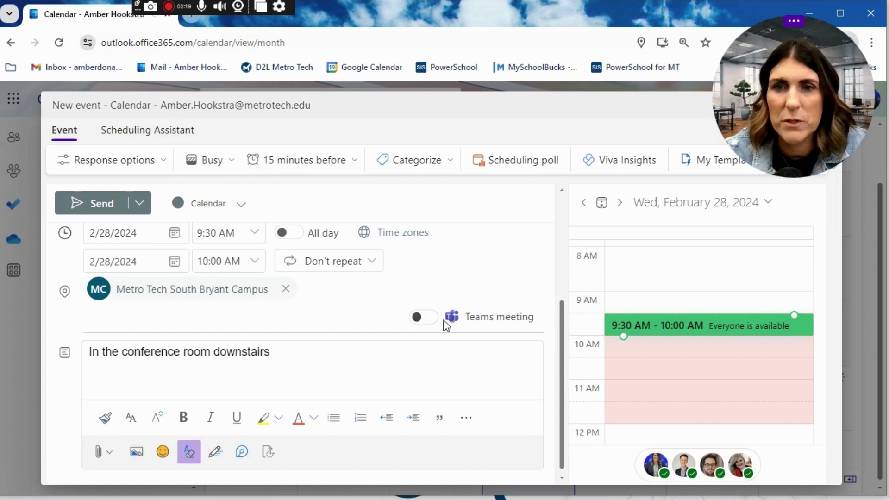
left_click(158, 163)
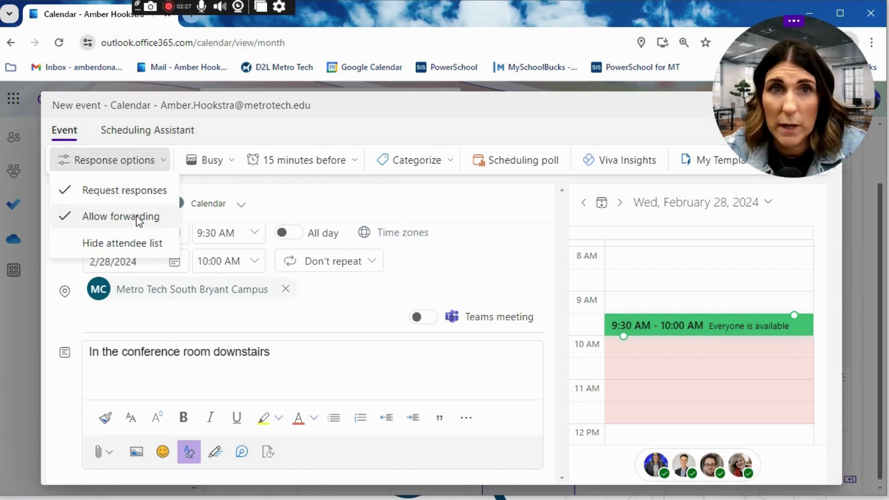
left_click(267, 163)
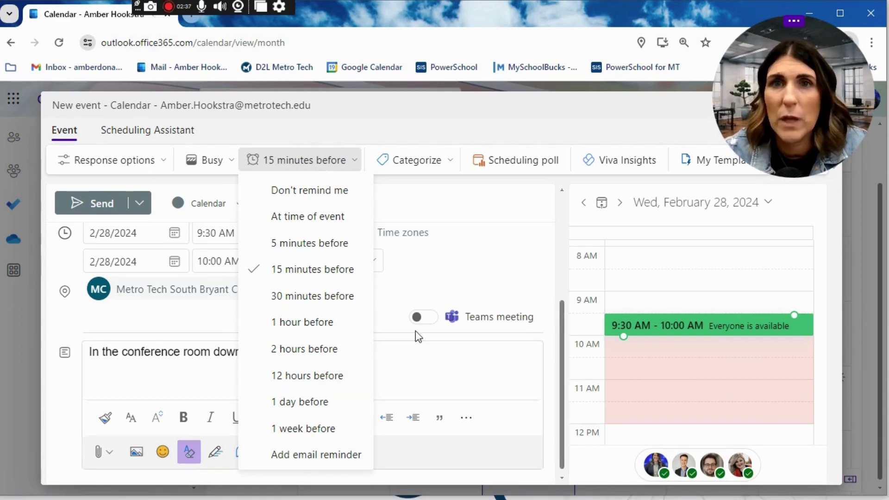
left_click(445, 198)
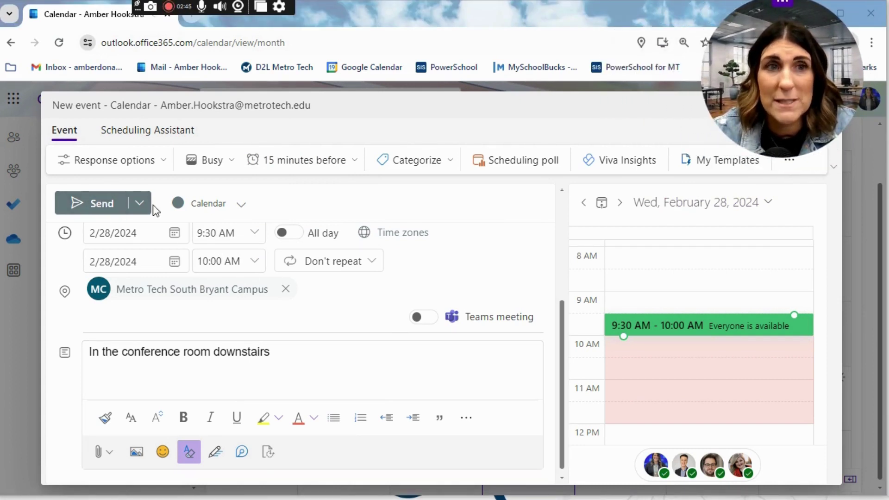
Step: Save the meeting as a draft using the menu beside Send
left_click(139, 204)
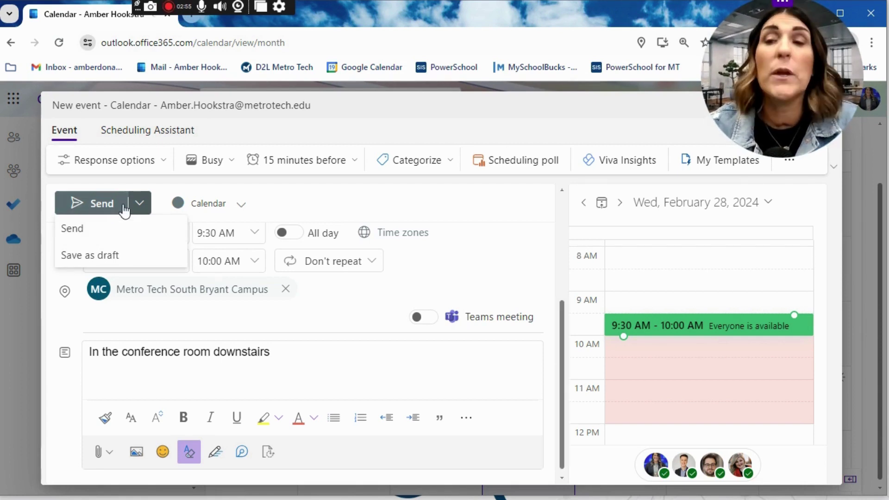
left_click(92, 256)
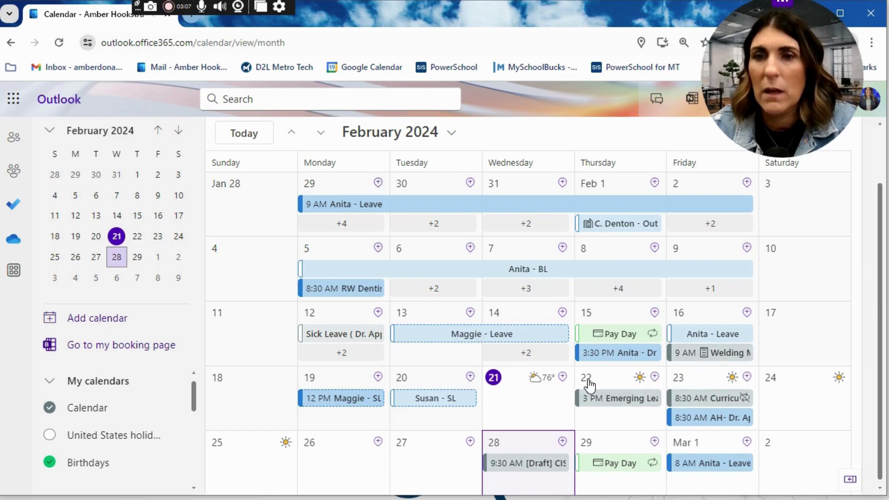
left_click(434, 335)
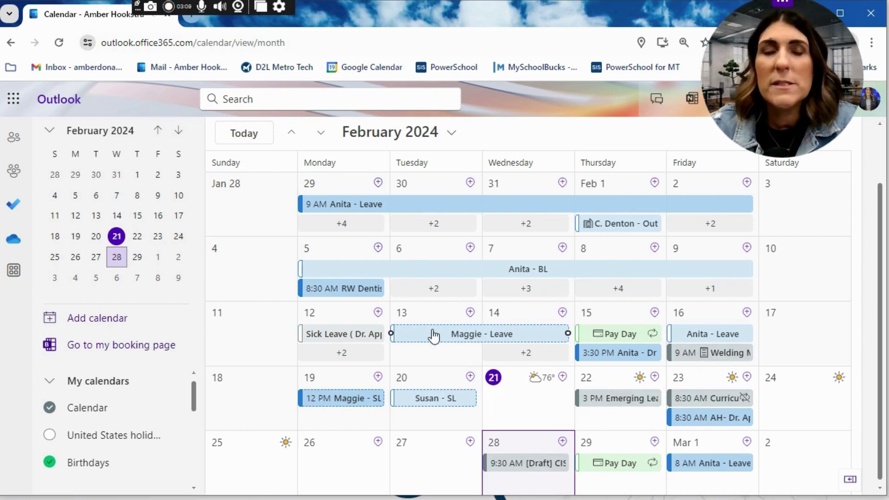